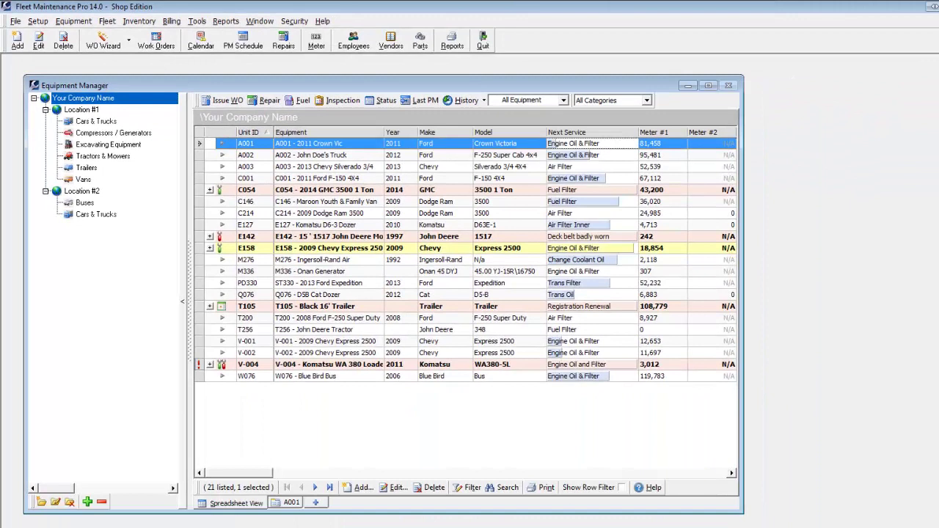
Step: View the equipment in Location #1's Cars & Trucks, all of Location #1, and the whole company
click(103, 121)
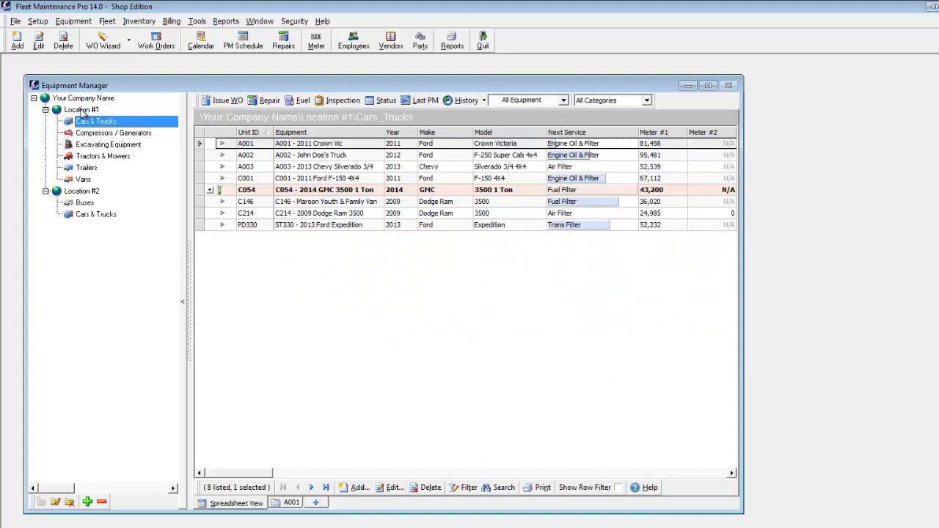
click(81, 109)
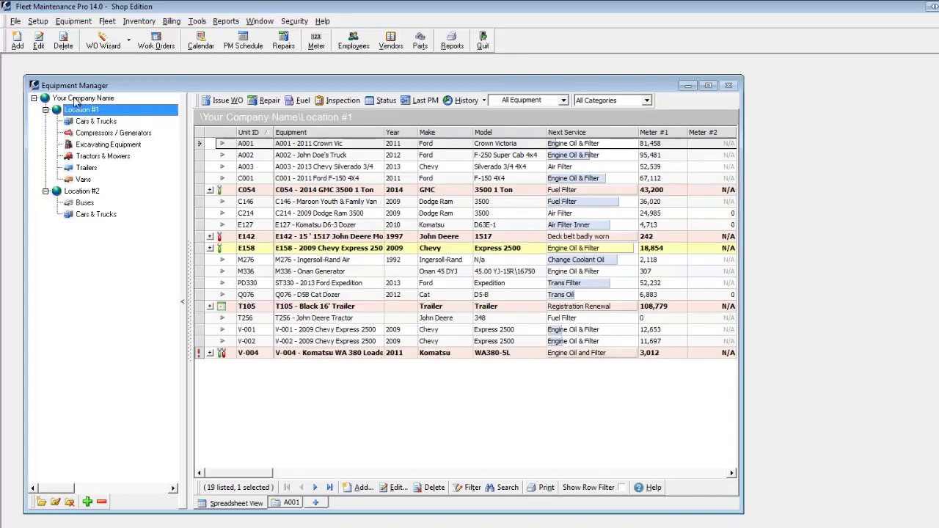
click(76, 99)
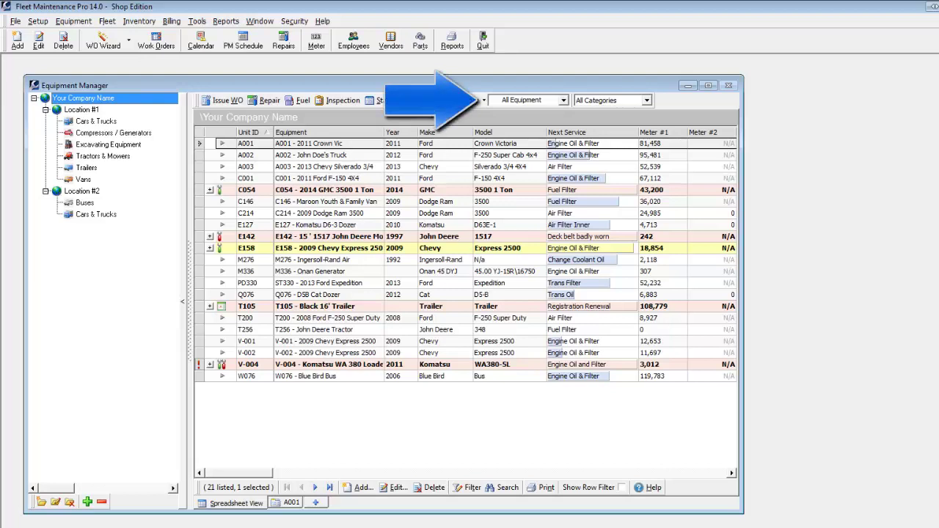
Step: Filter the equipment list to Due and Soon Due units, and return it to All Equipment
click(563, 100)
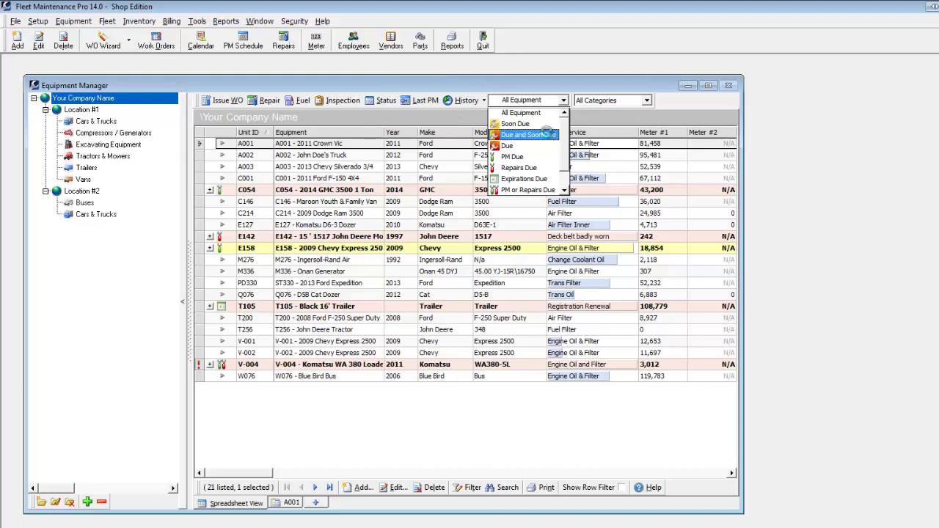
click(544, 135)
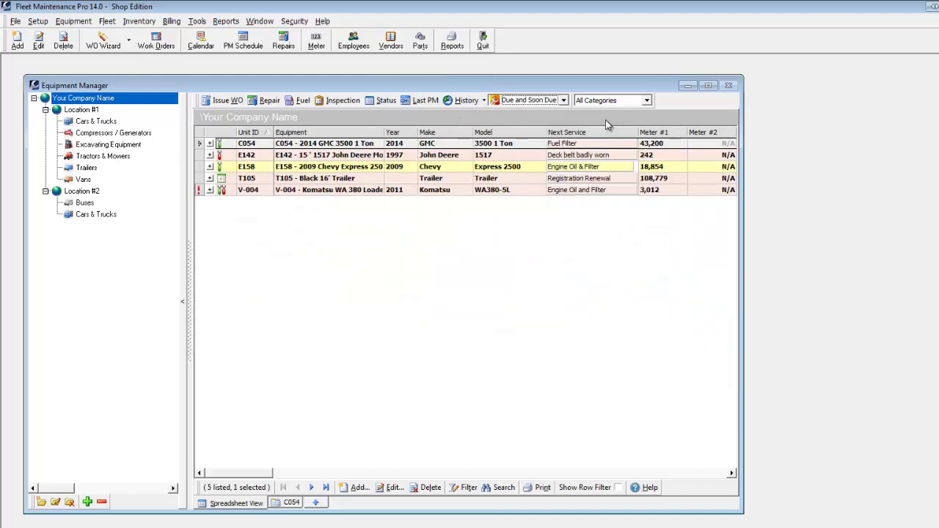
click(562, 102)
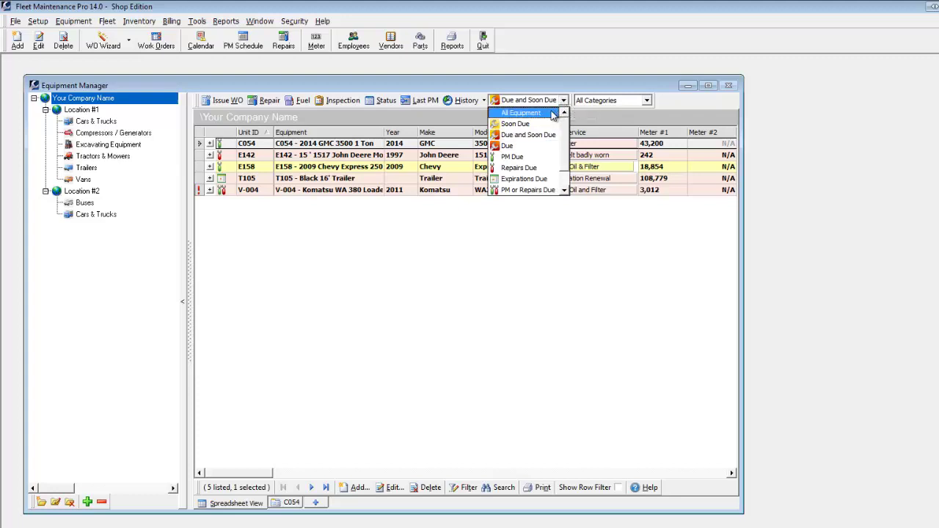
click(552, 114)
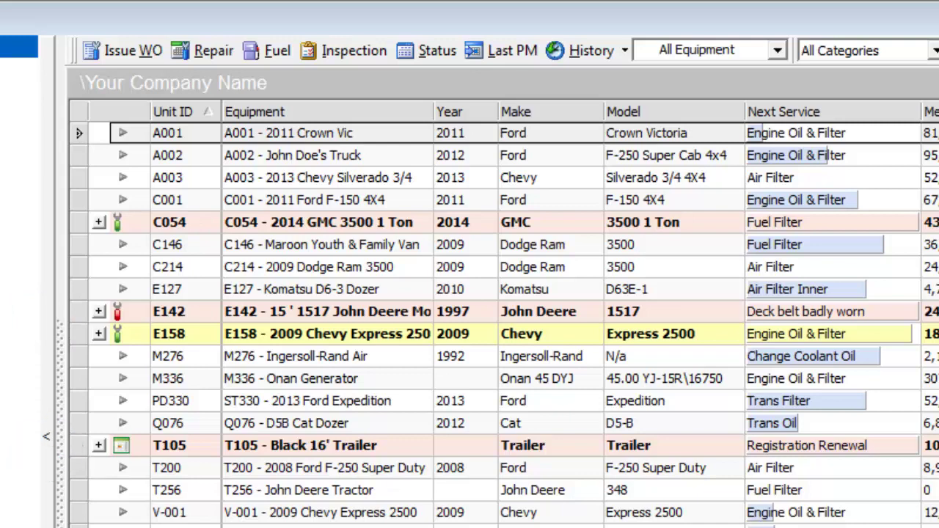
Step: Check the due services of unit C054 and generate a work order for it covering maintenance due and soon due
click(99, 223)
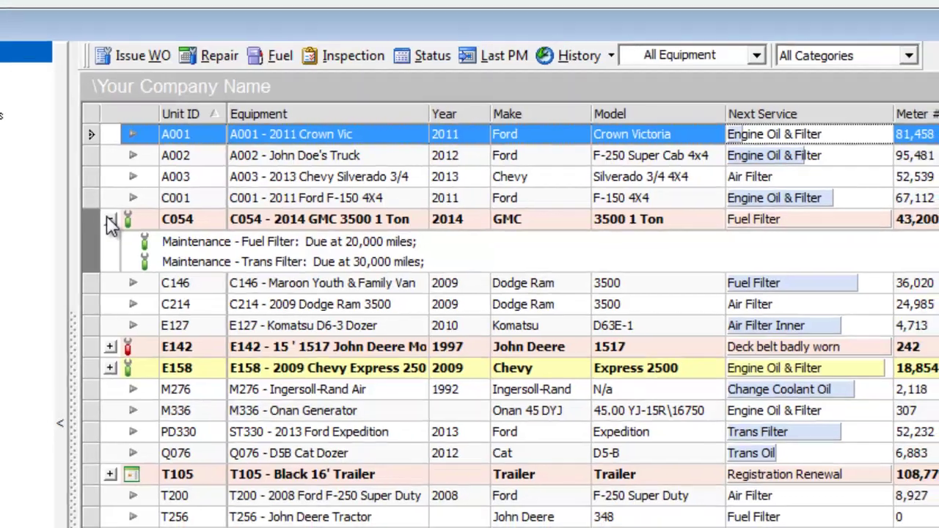
click(99, 222)
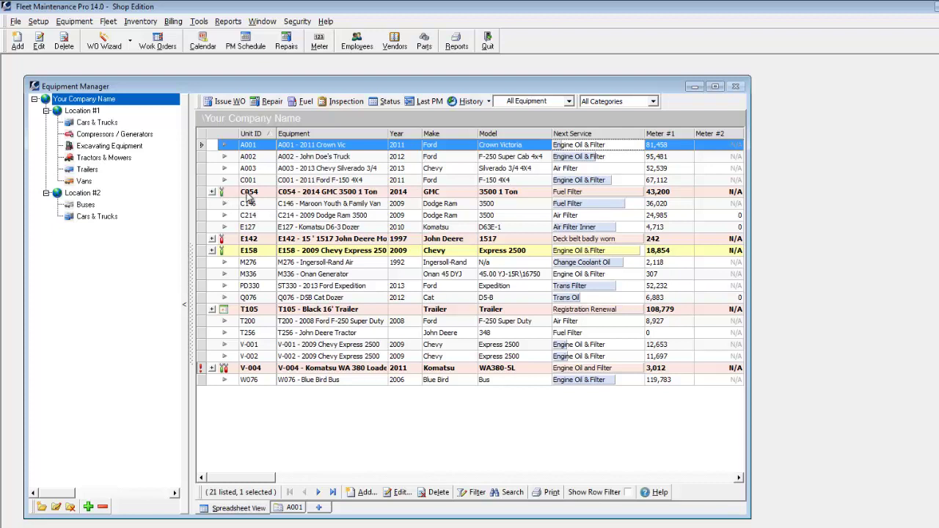
click(245, 194)
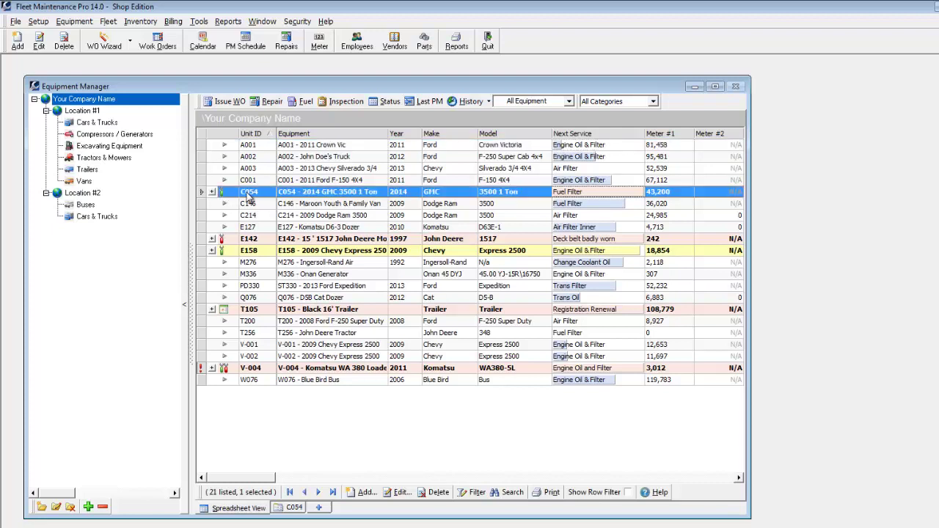
click(222, 102)
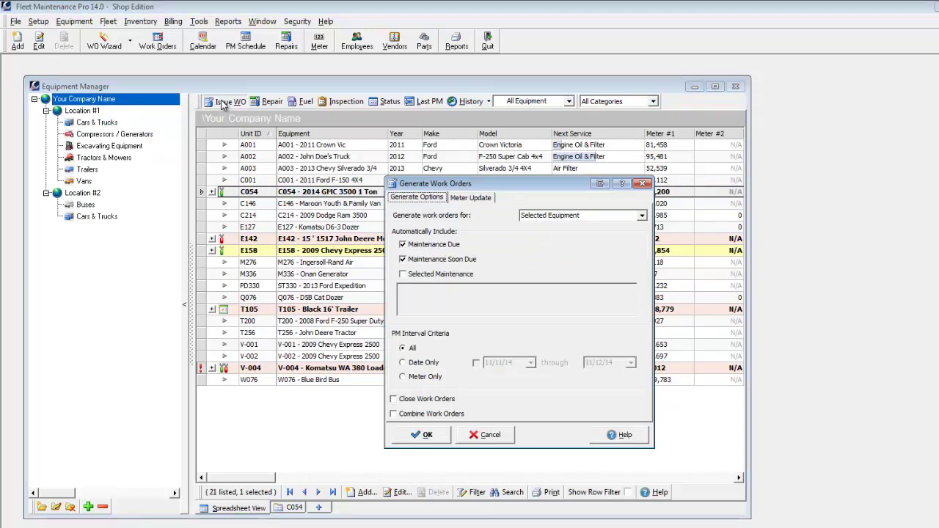
click(446, 437)
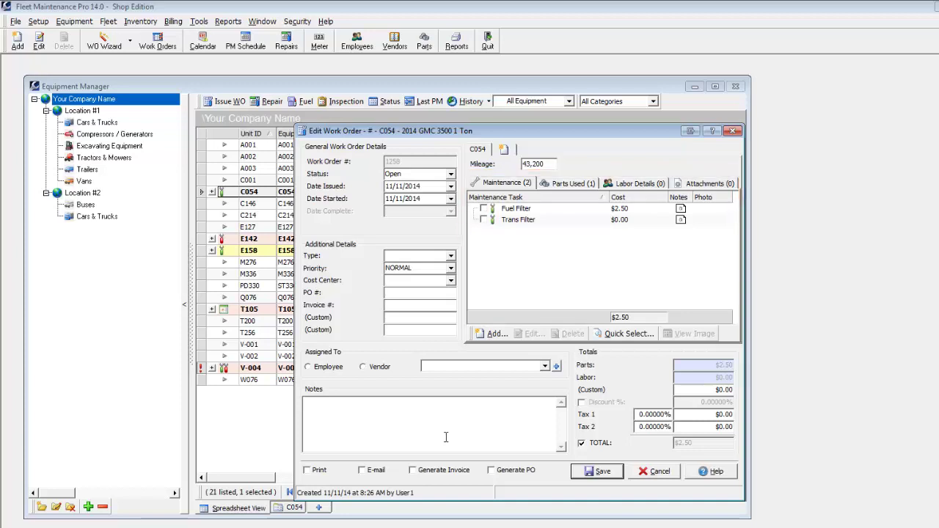
Step: Check the parts used and maintenance tasks on the C054 work order, and assign it to the first listed employee
click(550, 186)
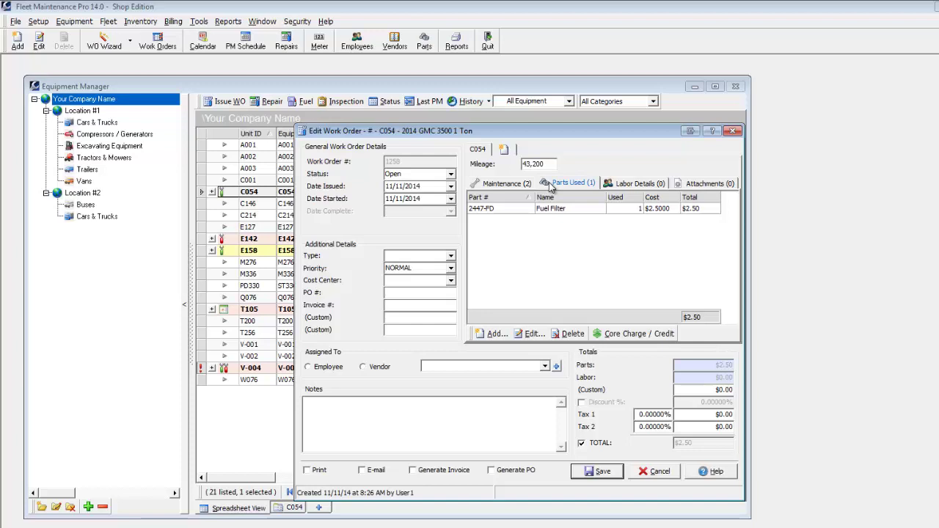
click(508, 185)
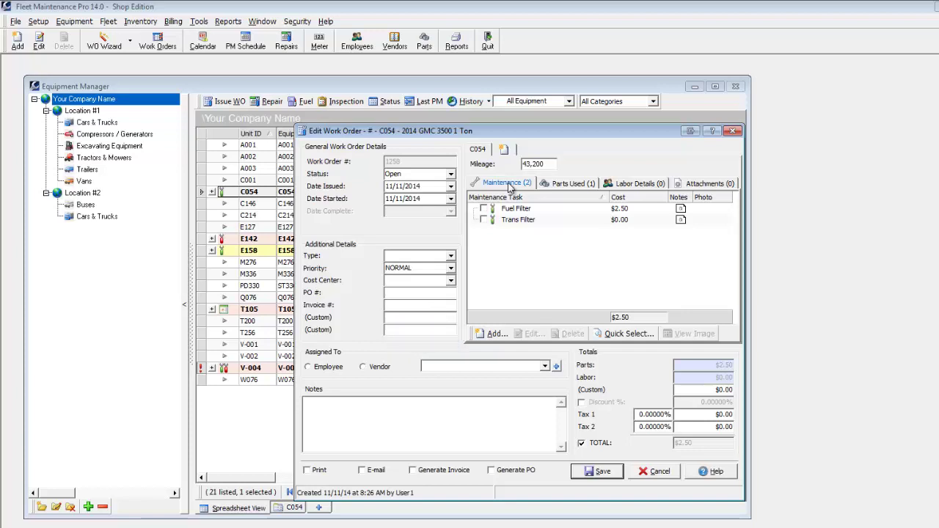
click(308, 368)
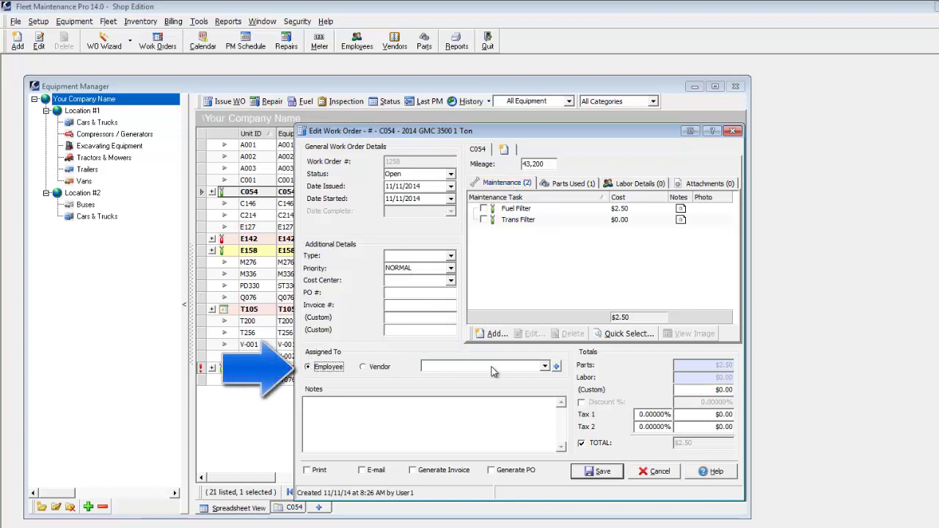
click(543, 367)
click(512, 378)
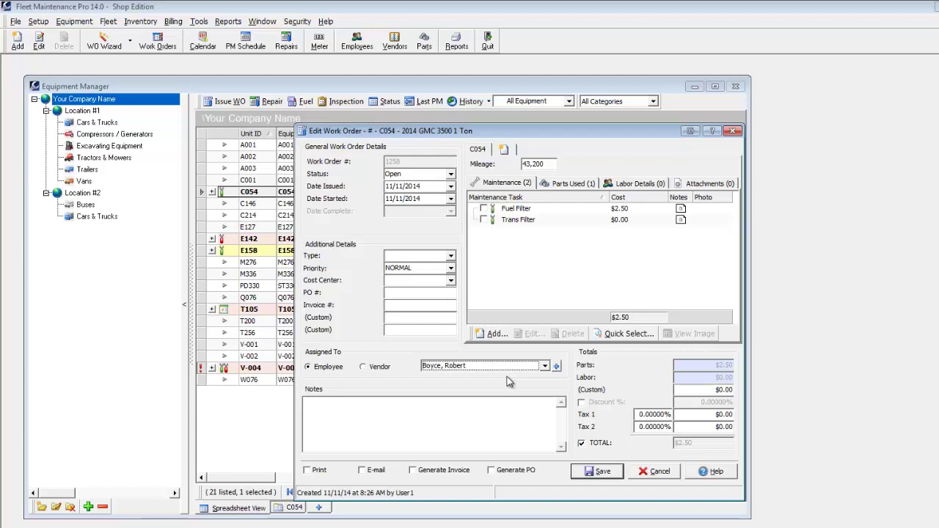
Step: Check the available work order statuses, save the C054 work order with Print enabled, and close its print preview
click(450, 174)
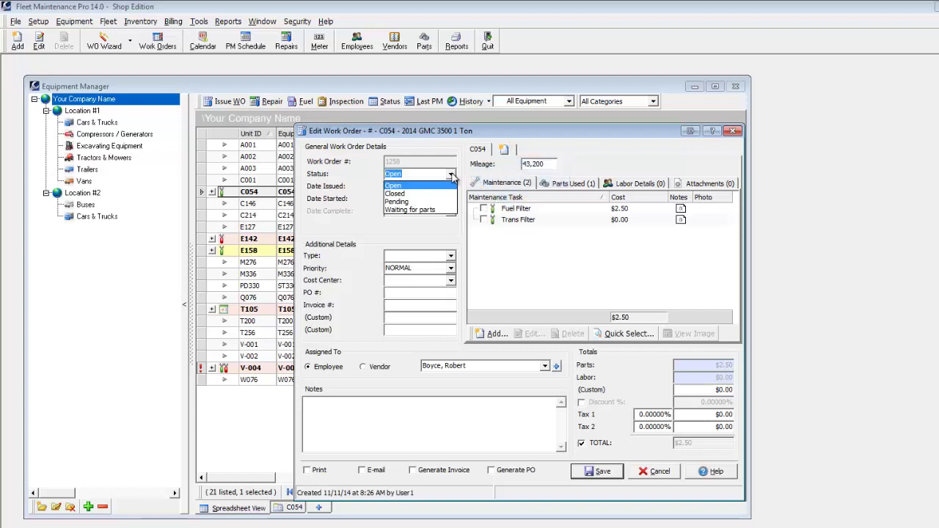
click(451, 174)
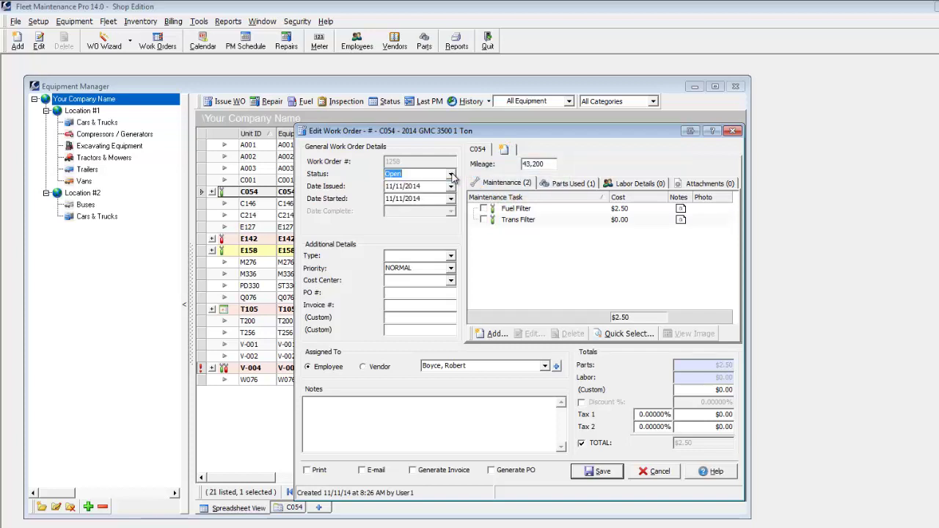
click(307, 471)
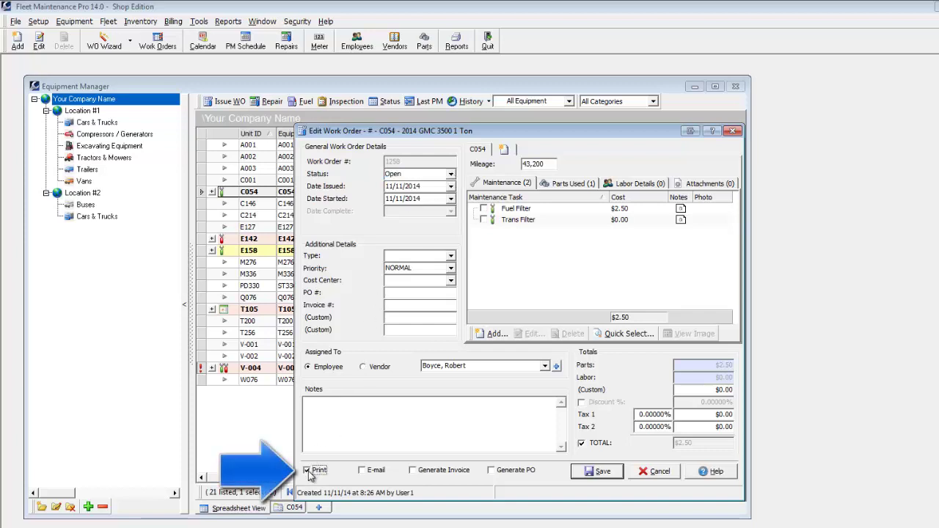
click(606, 474)
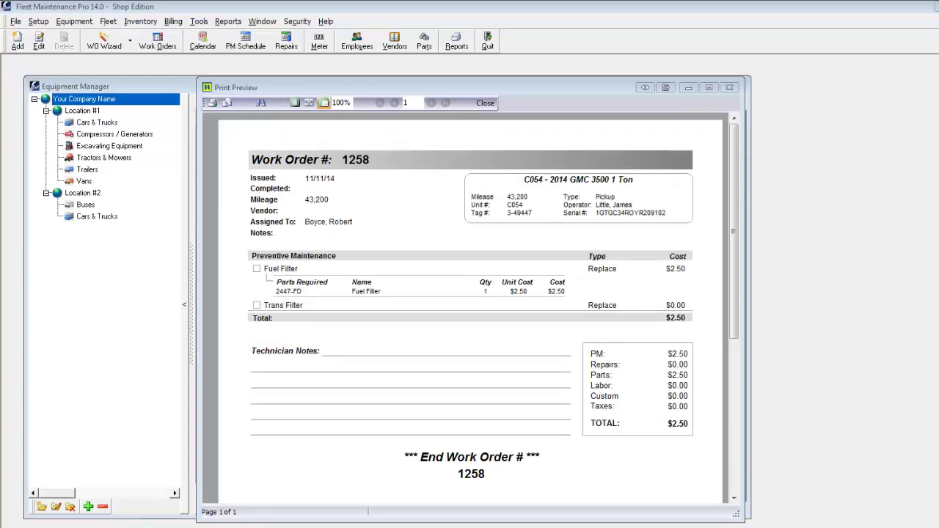
click(730, 91)
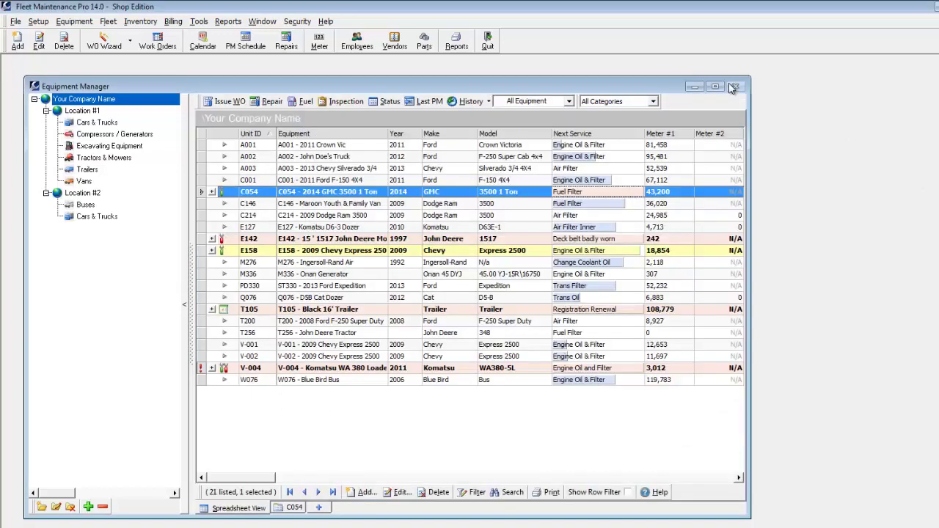
click(248, 146)
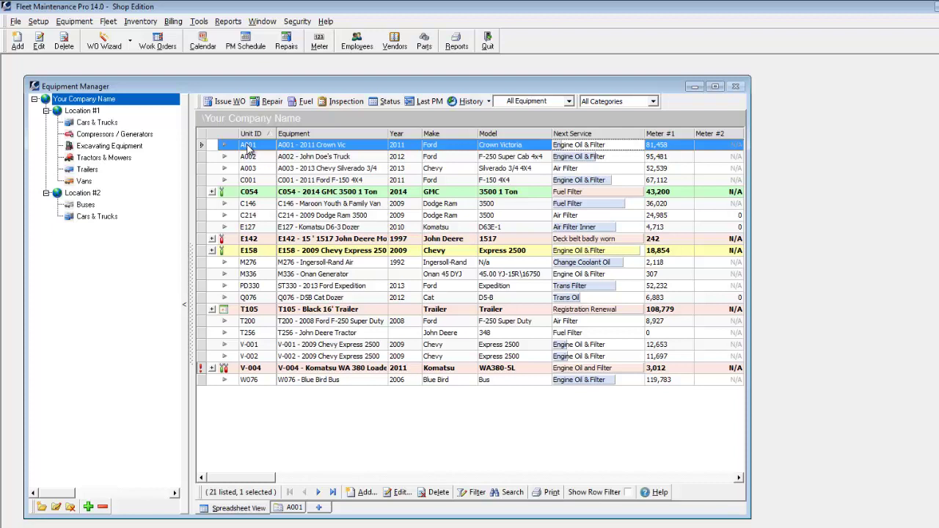
Step: Generate work orders together for units E142, E158 and V-004 with the default options, and close the generation results
click(248, 239)
ctrl+click(246, 250)
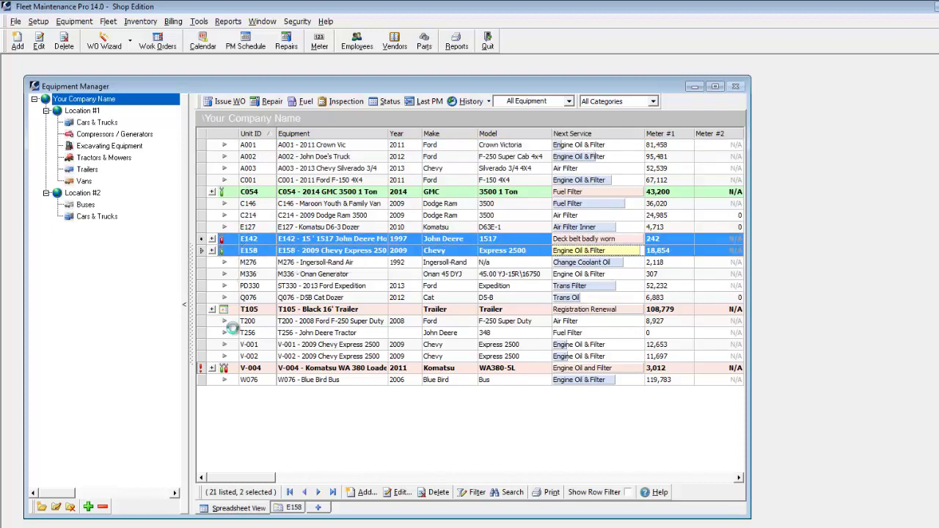
ctrl+click(241, 369)
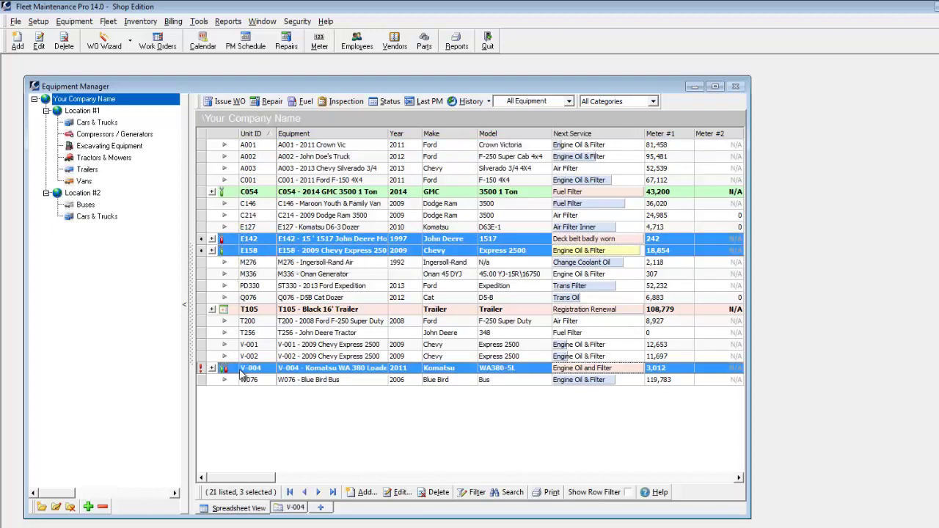
click(226, 103)
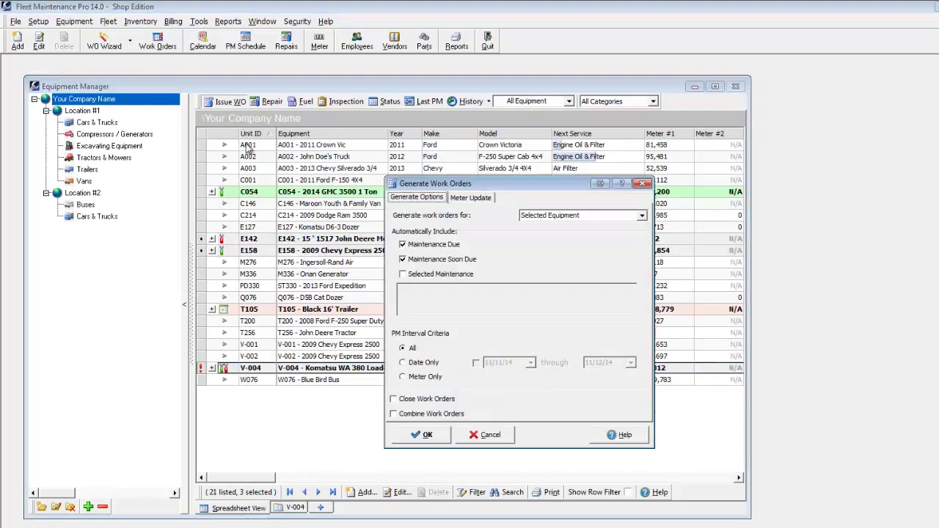
click(423, 435)
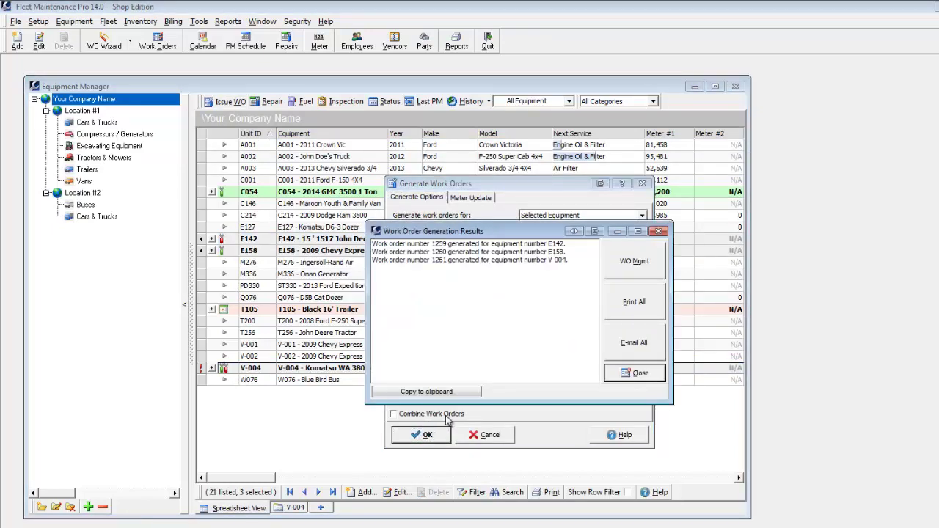
click(635, 373)
click(236, 146)
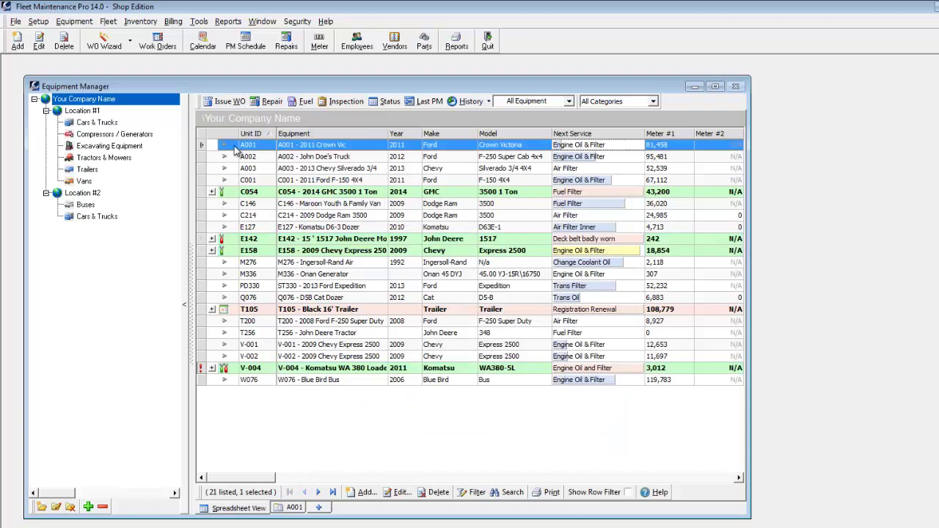
Step: Open the work order assigned to C054's due Fuel Filter service and review that task's parts and labor costs
click(212, 192)
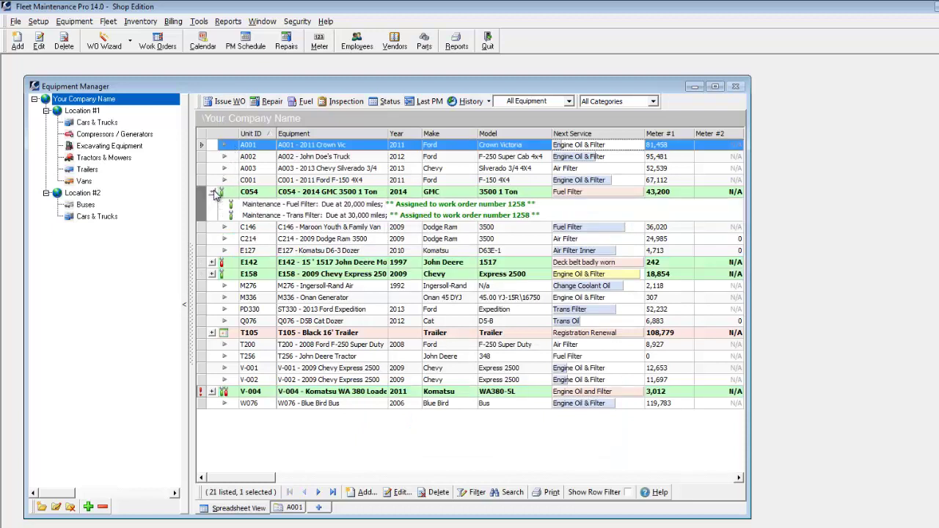
double_click(291, 204)
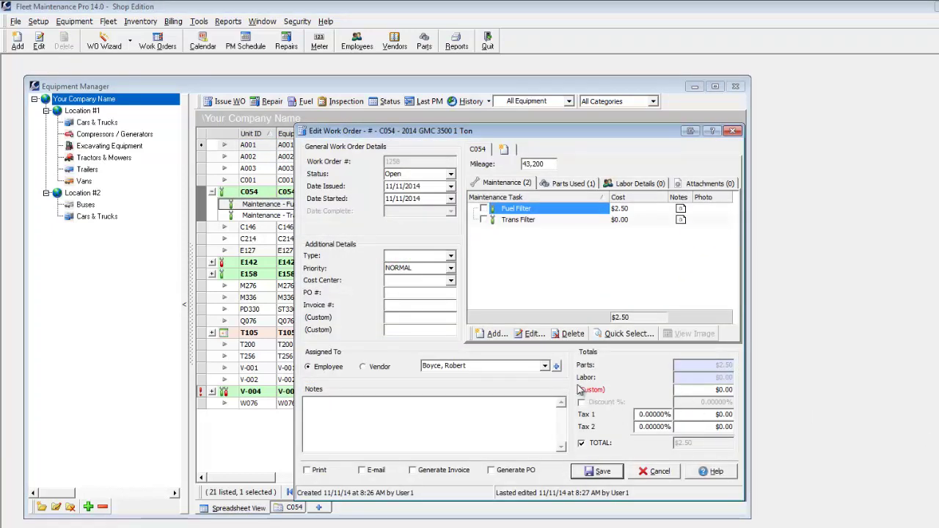
click(532, 334)
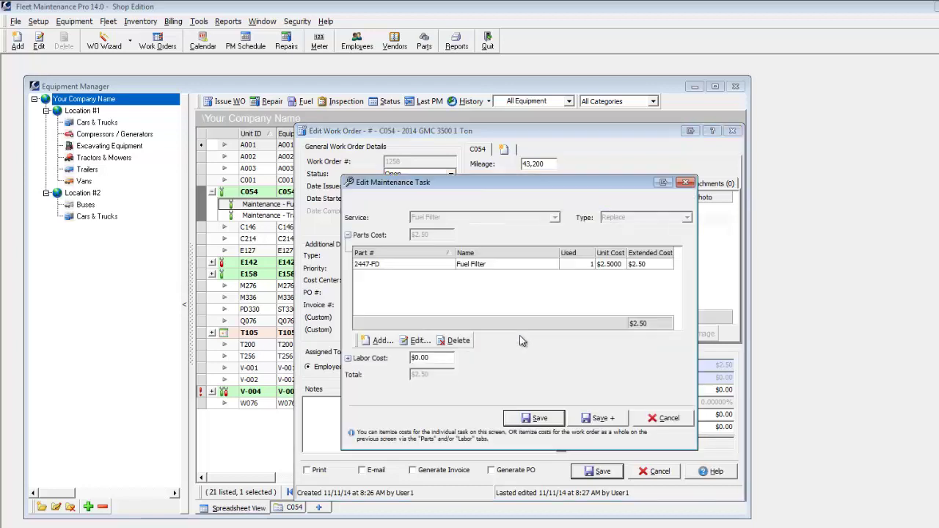
click(538, 419)
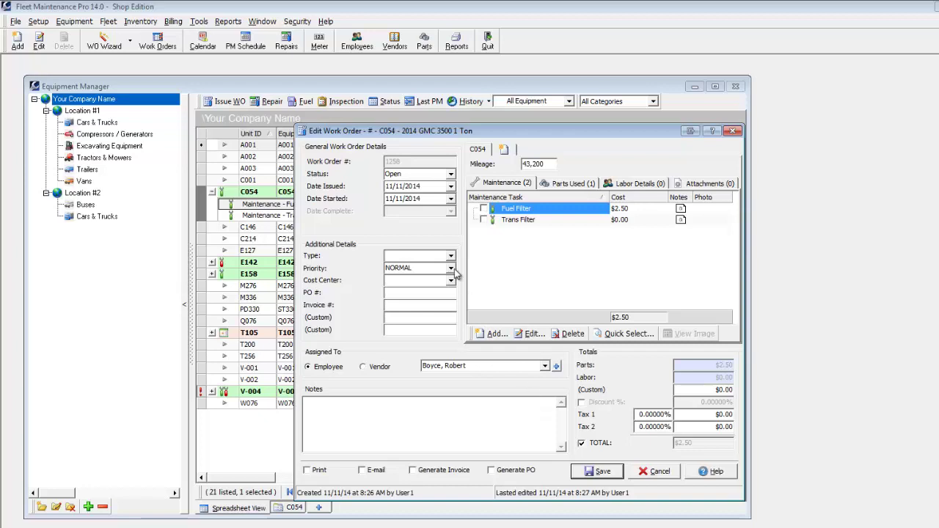
Step: Set the C054 work order's status to Closed and save it
click(450, 175)
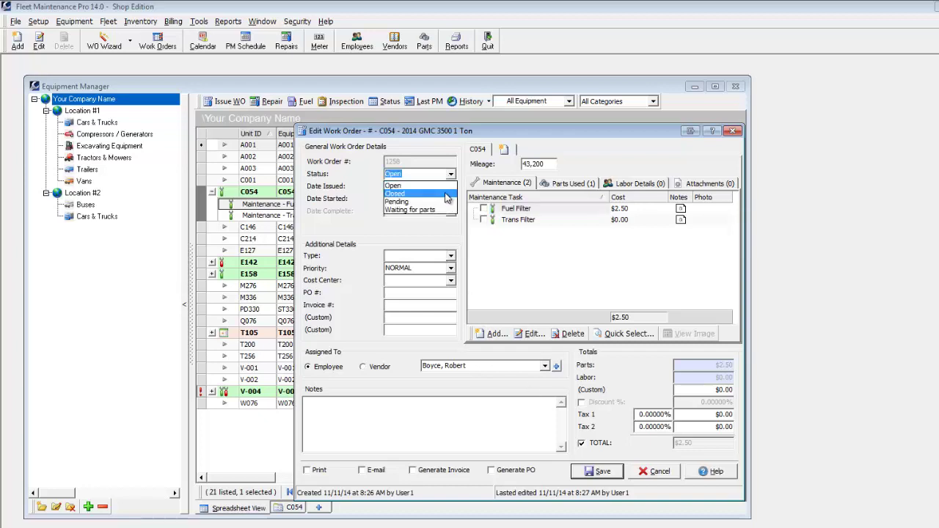
click(445, 194)
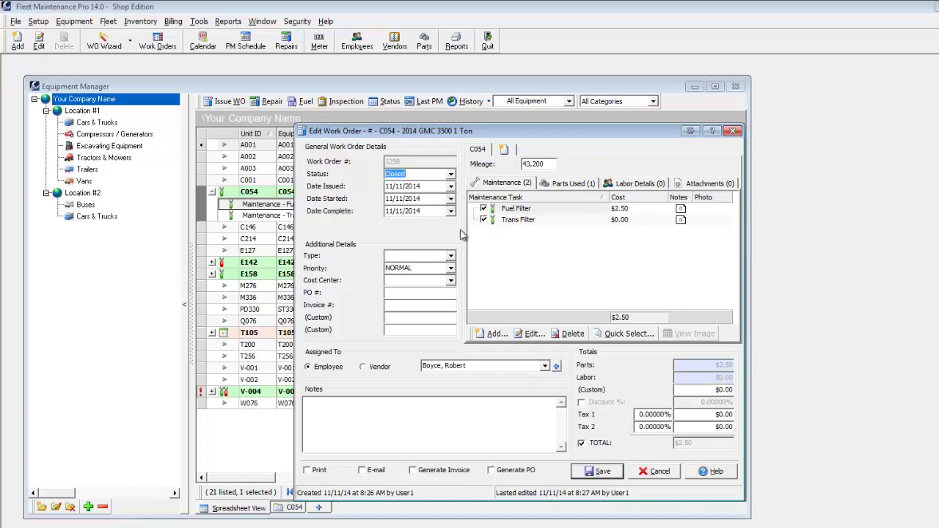
click(591, 472)
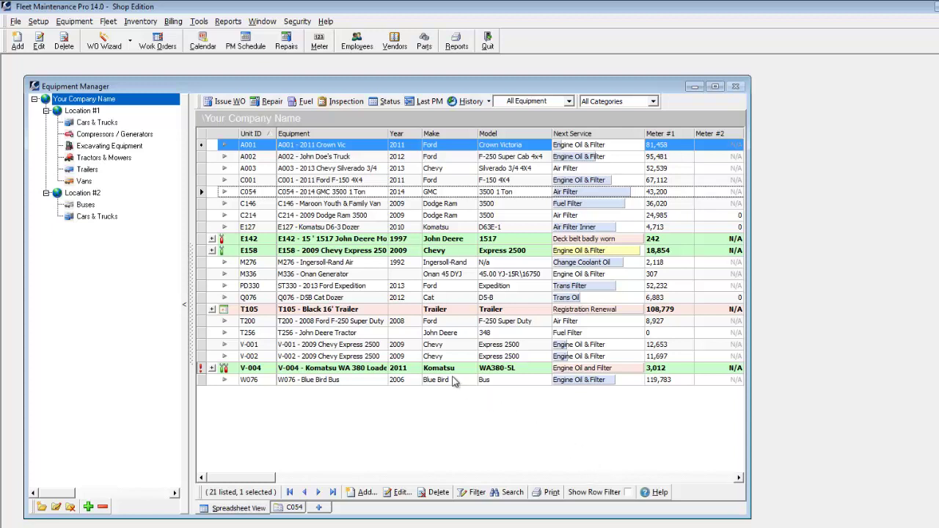
Step: Review the maintenance history of unit C054, expanding the 11/11/14 entry's preventive maintenance details, and close the history
click(276, 192)
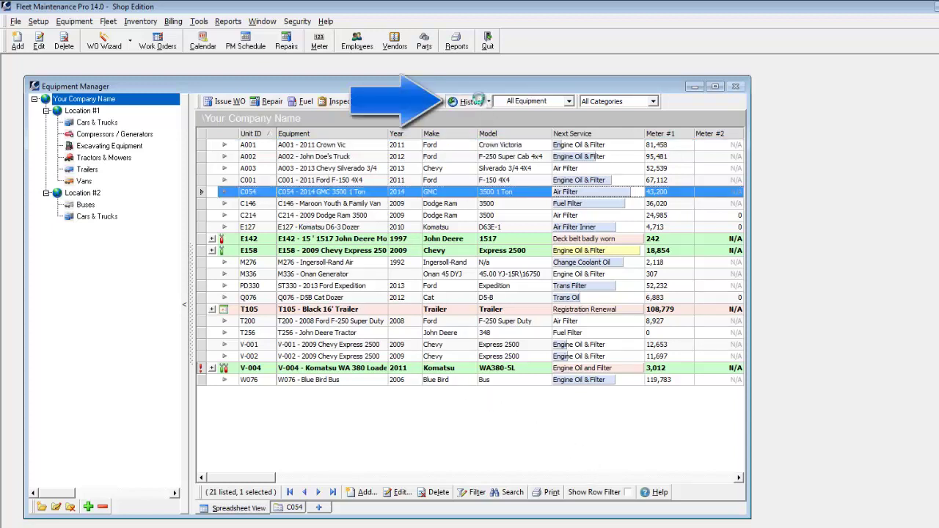
click(481, 103)
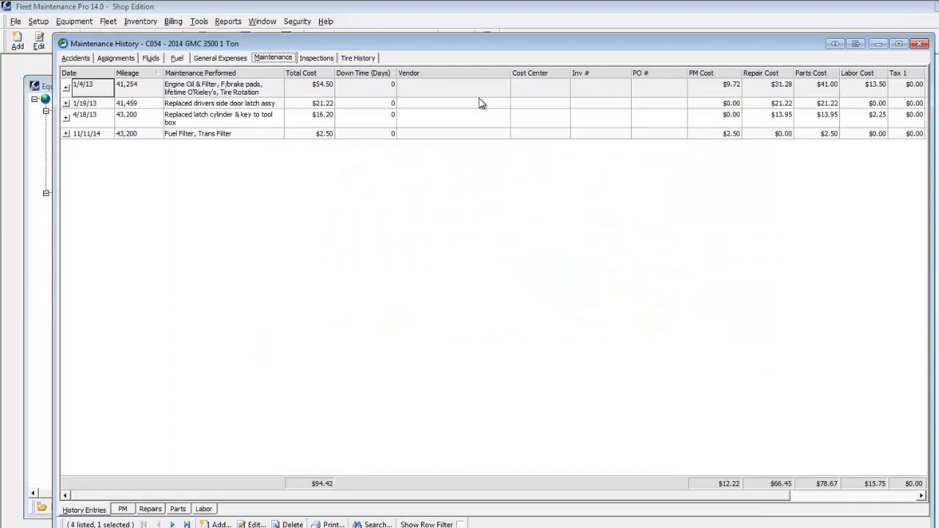
click(66, 134)
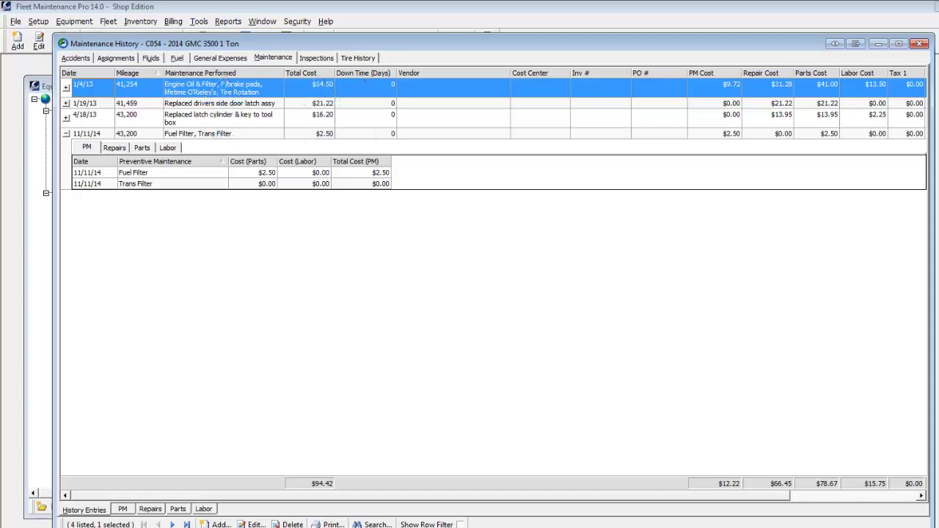
key(Escape)
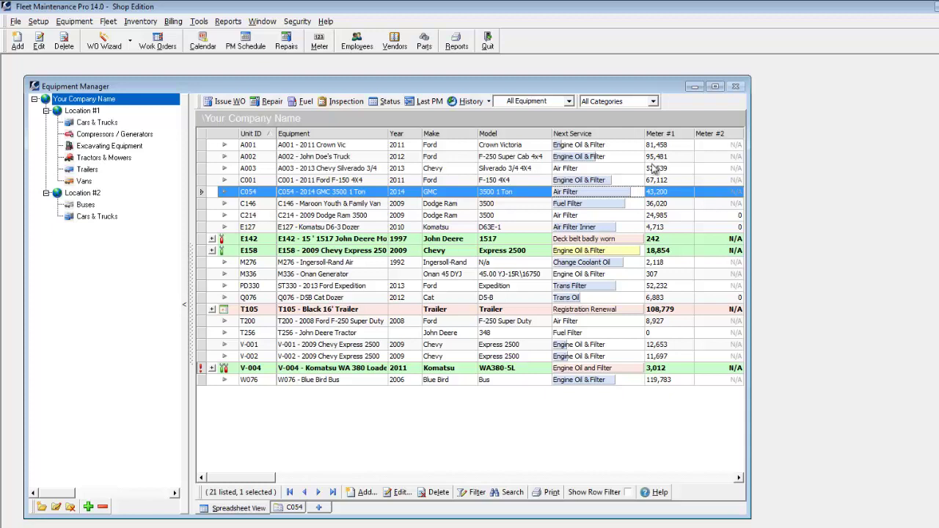
Step: Preview the Daily Inspection Checklist for the Cars & Trucks PM schedule, and close the report and the schedule setup
click(245, 41)
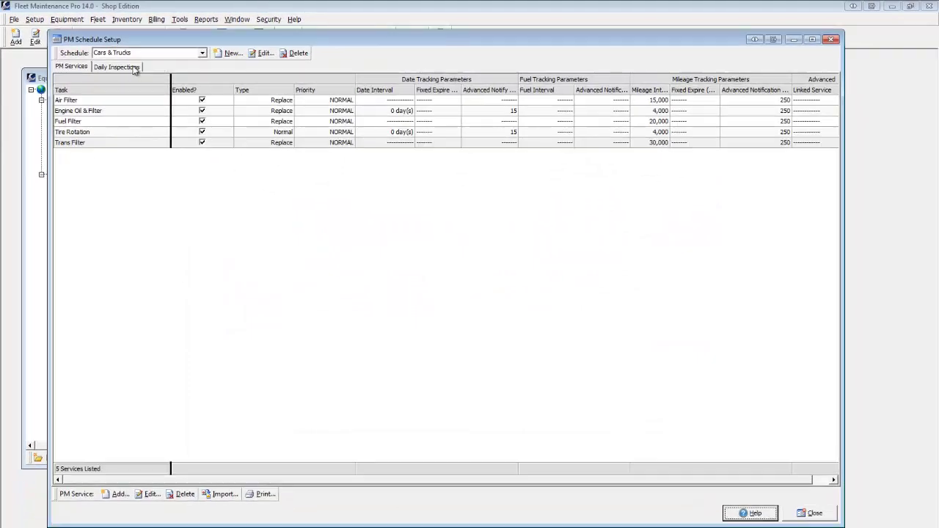
click(132, 67)
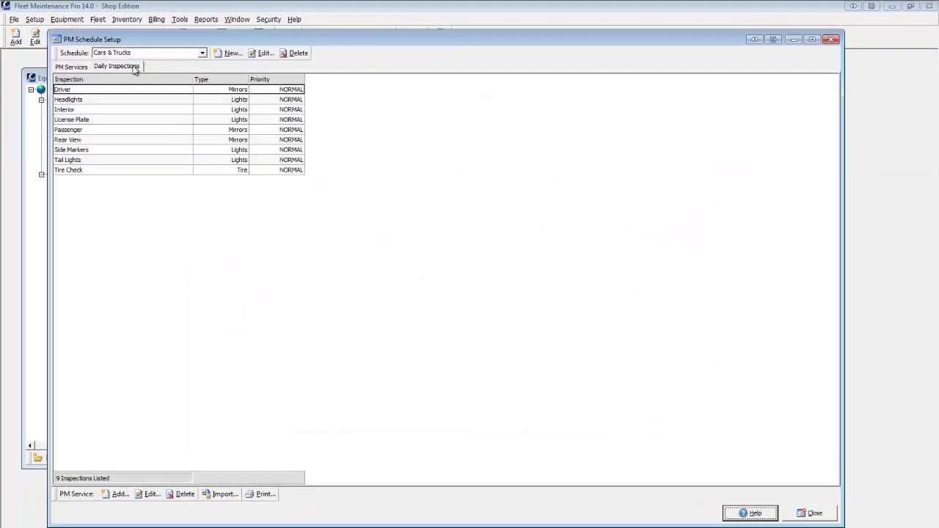
click(266, 495)
click(318, 517)
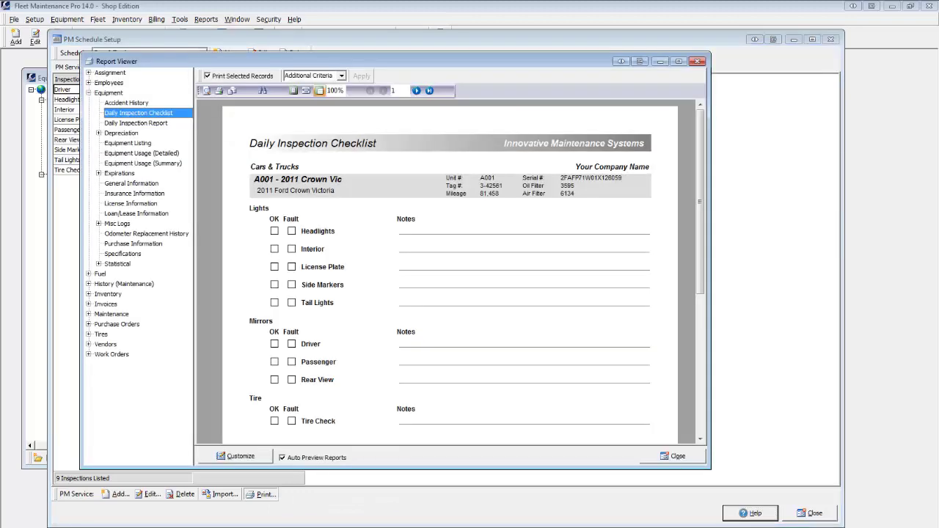
click(697, 62)
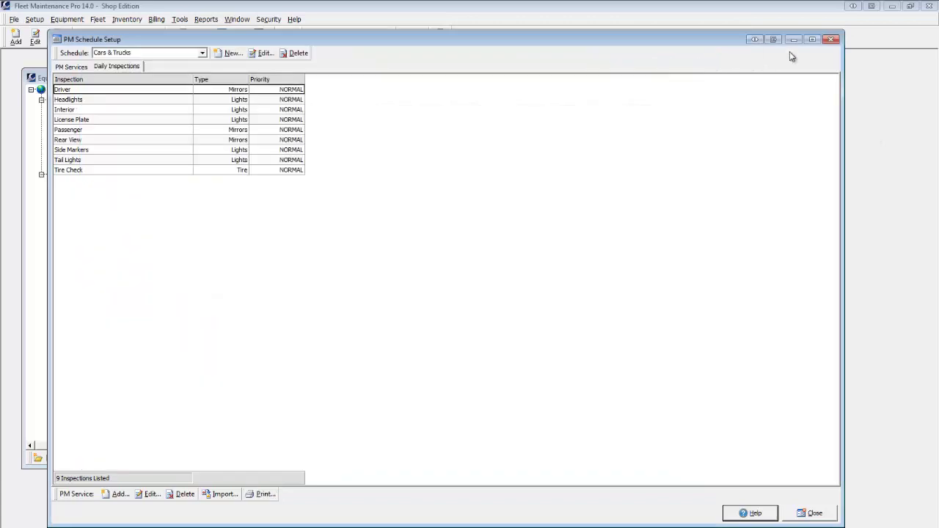
click(830, 39)
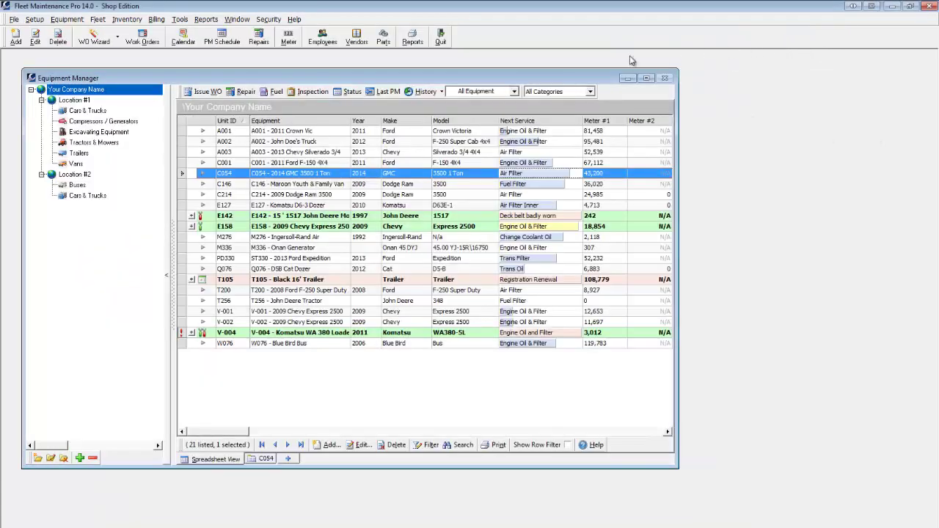
Step: Start an inspection for unit C054, marking all items OK except Headlights, which is marked as a fault
click(301, 94)
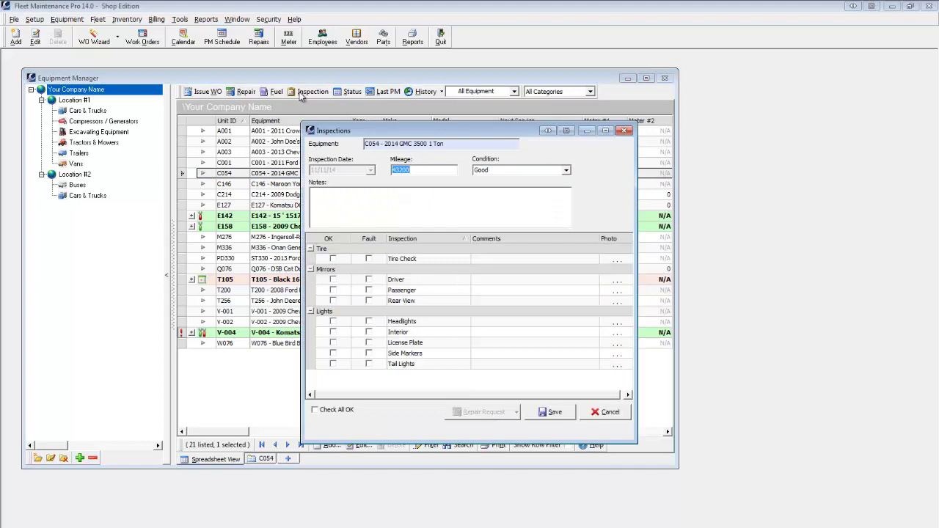
click(315, 411)
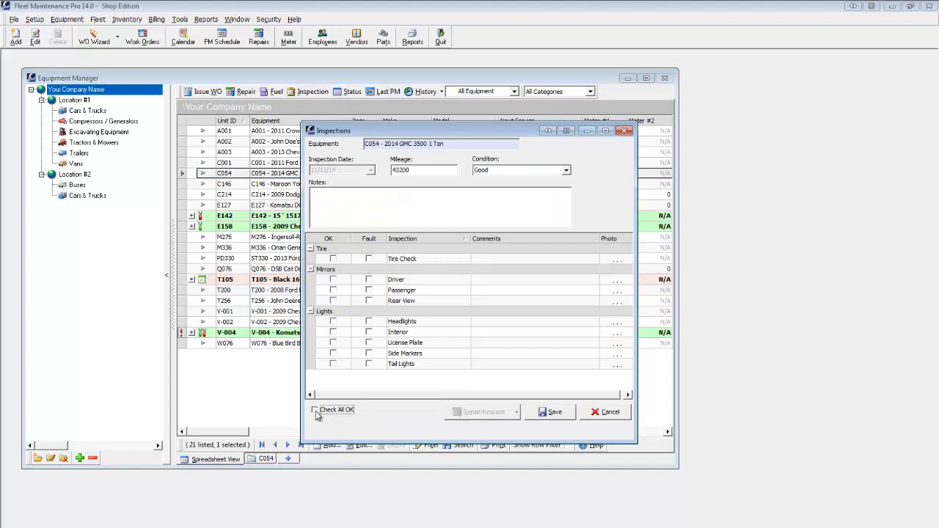
click(369, 322)
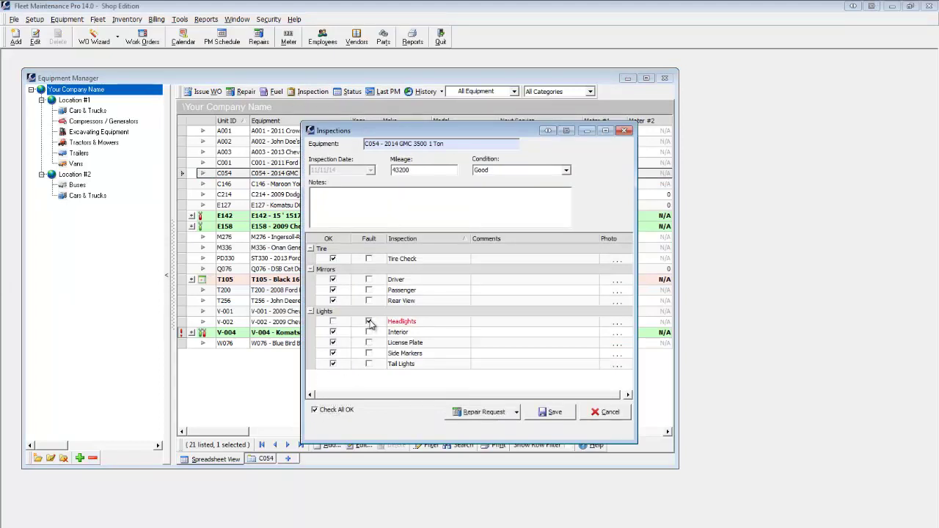
Step: Create a repair request for the faulty headlights with an employee as requester, and save both the request and the inspection
click(475, 412)
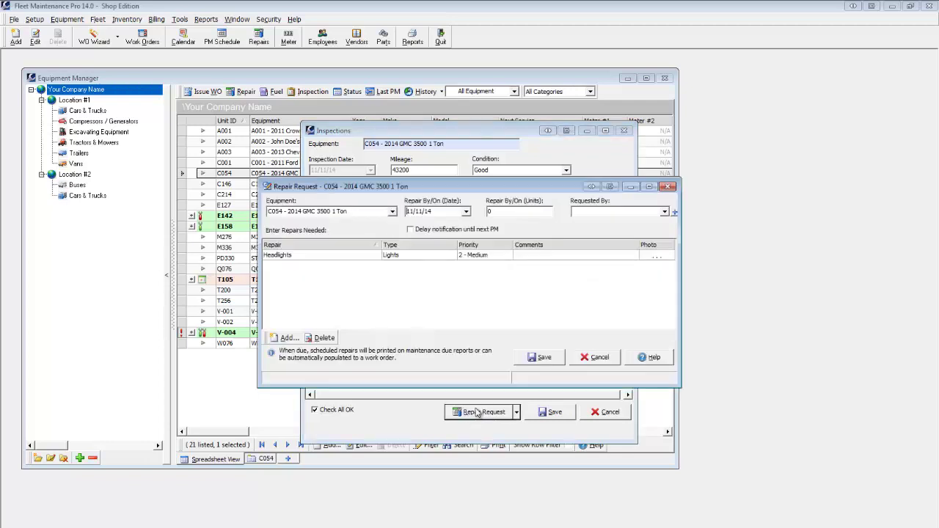
click(611, 212)
click(608, 233)
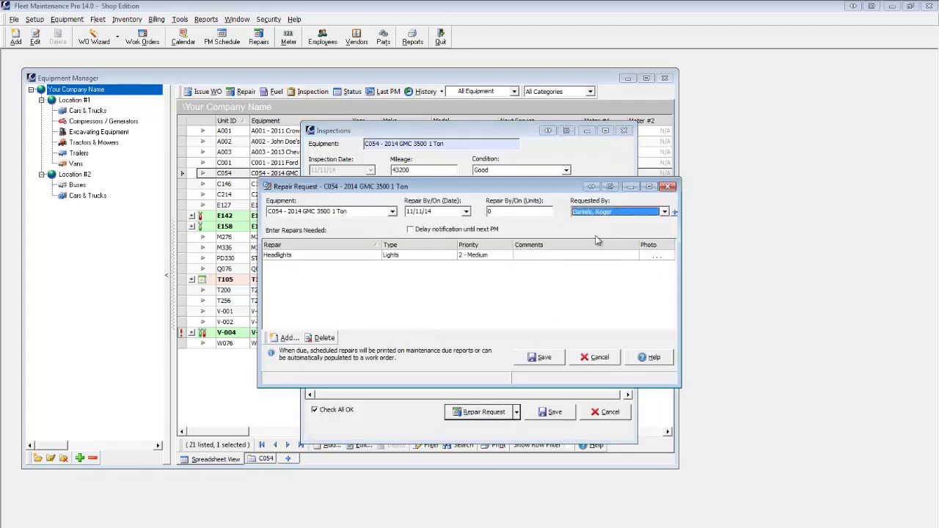
click(552, 359)
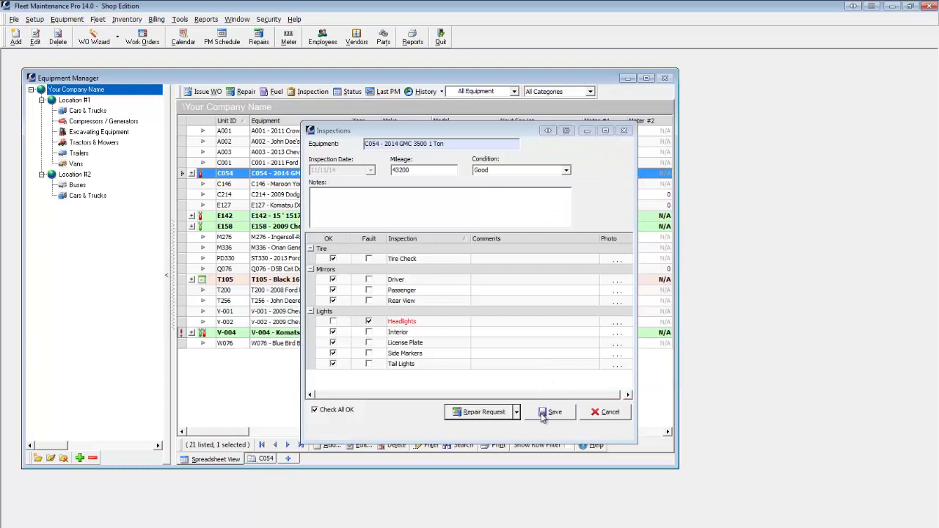
click(552, 413)
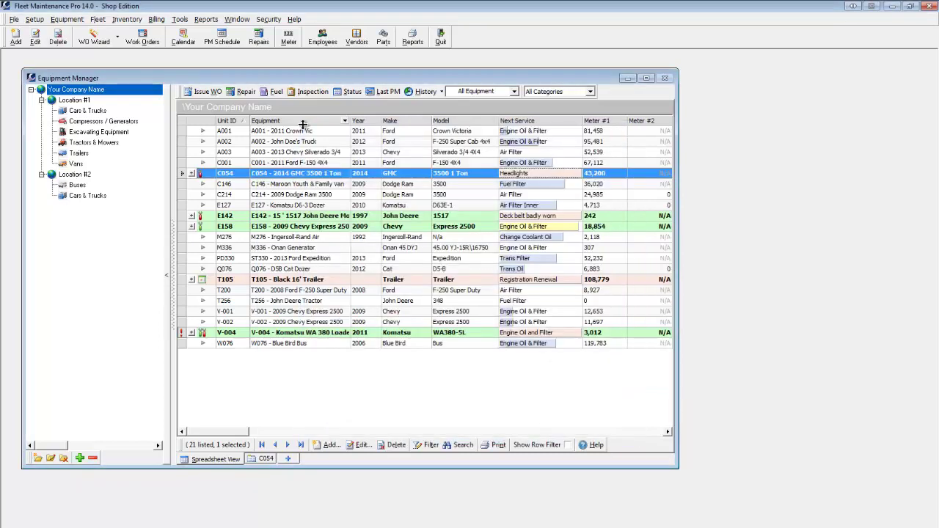
Step: Record a fuel entry for unit A001 with a fill mileage of 80110 and 100 gallons consumed, and save it
click(307, 130)
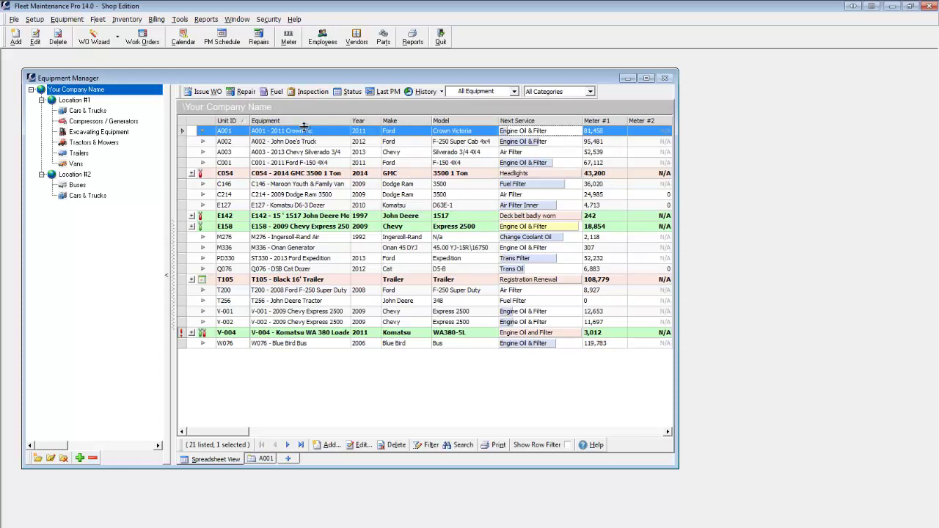
click(276, 92)
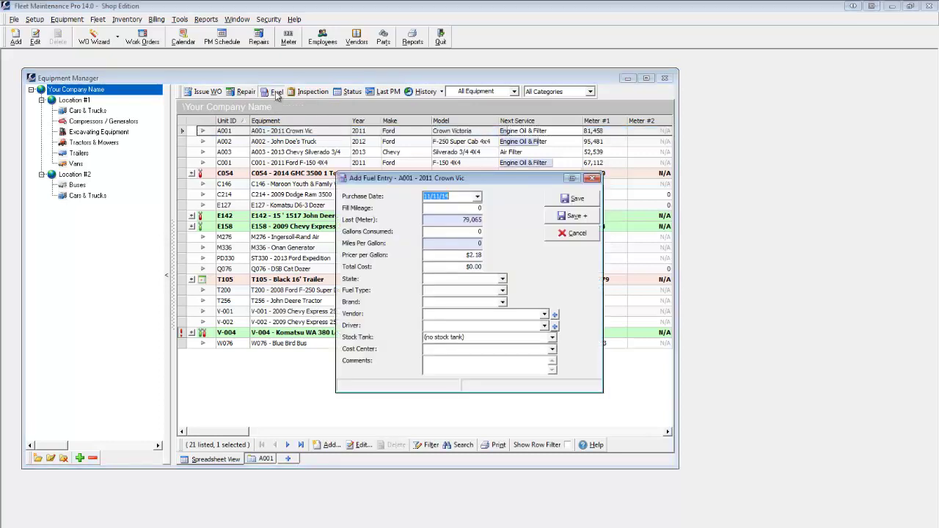
key(Tab)
text(80110)
key(Tab)
key(Tab)
text(100)
click(573, 199)
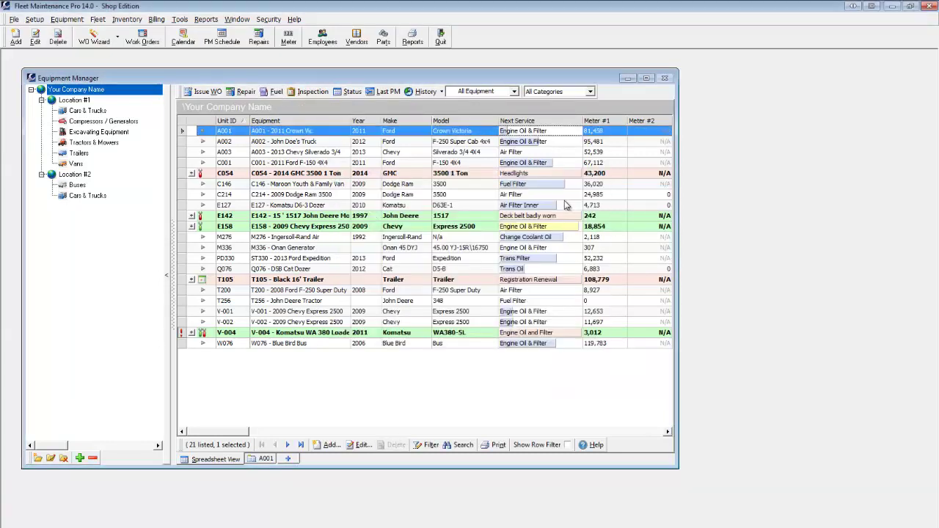
Step: Review the fuel history log of unit A001 and close it
click(441, 93)
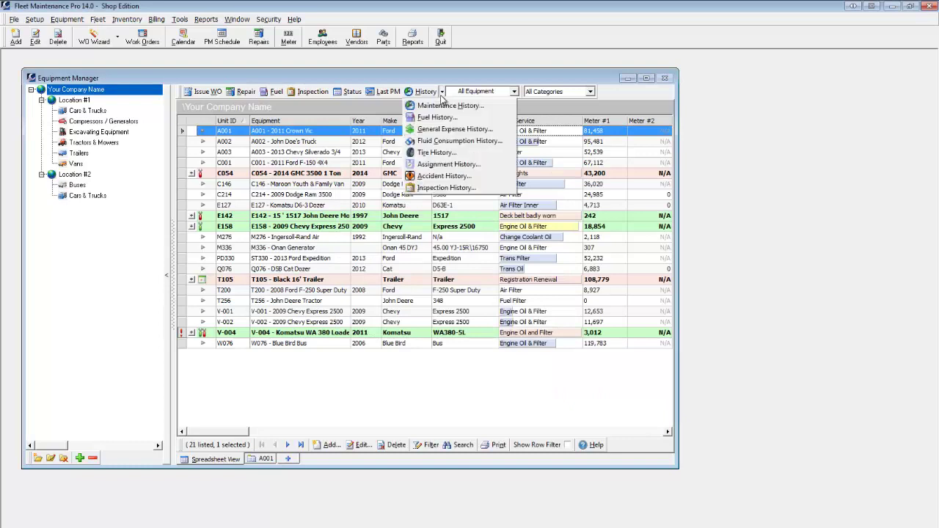
click(440, 117)
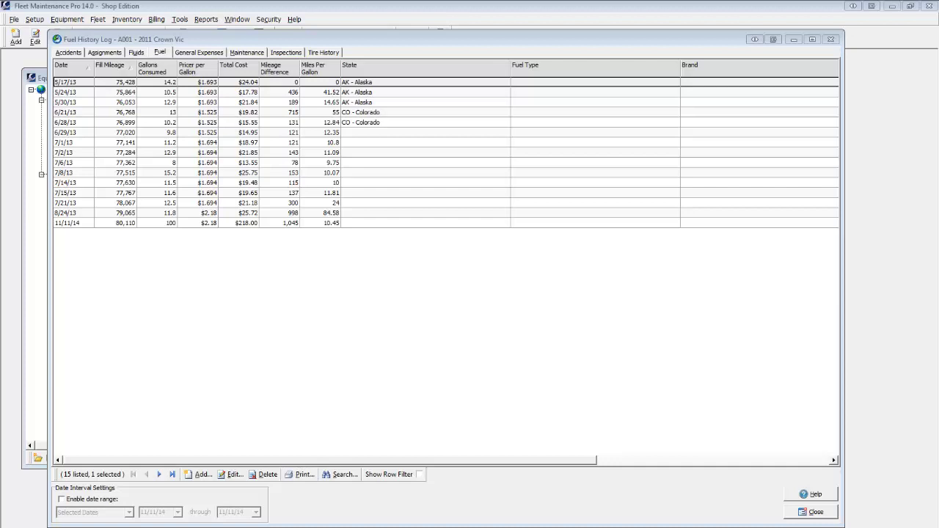
click(814, 513)
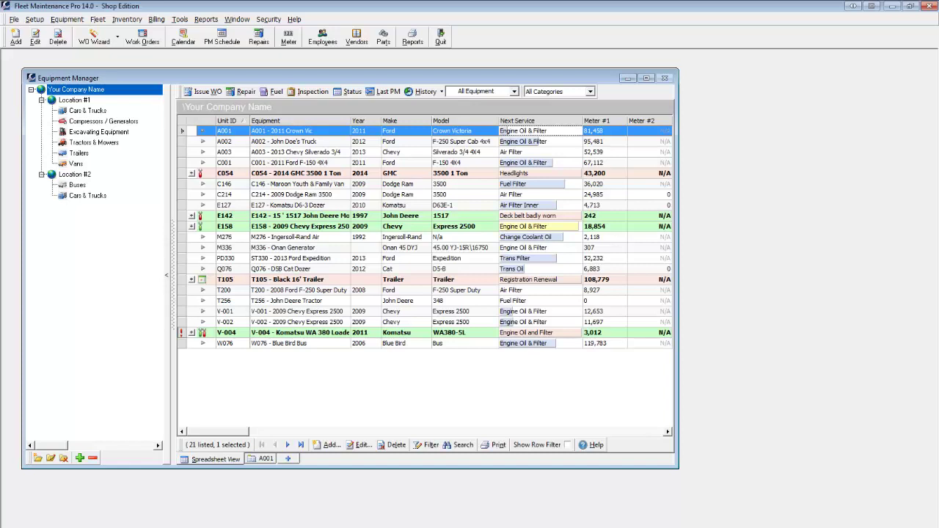
Step: Preview the maintenance History (Cost Summary) report for all equipment and close the report viewer
click(208, 20)
mouse_move(290, 77)
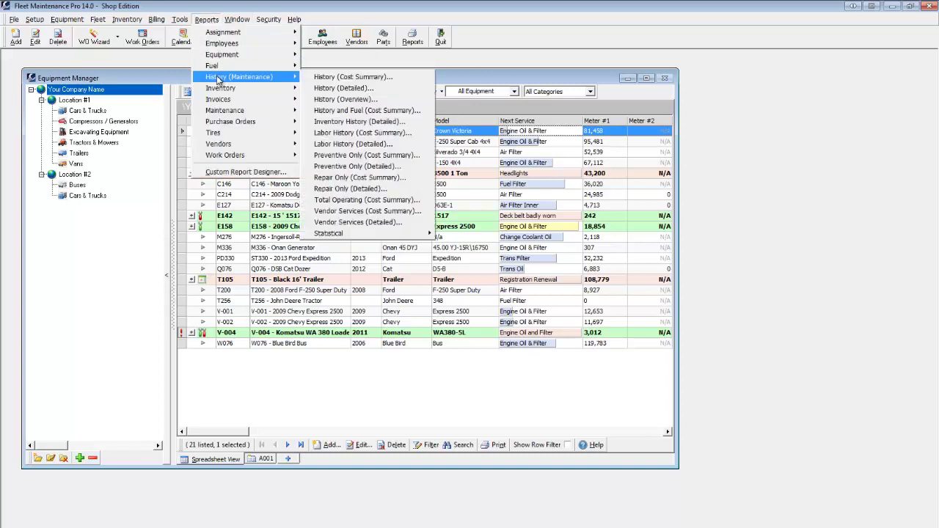
click(323, 77)
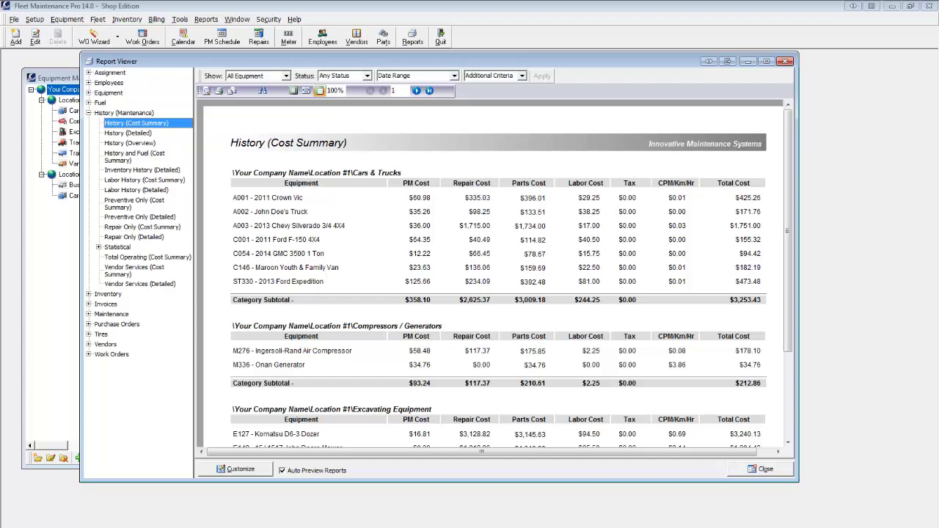
key(Escape)
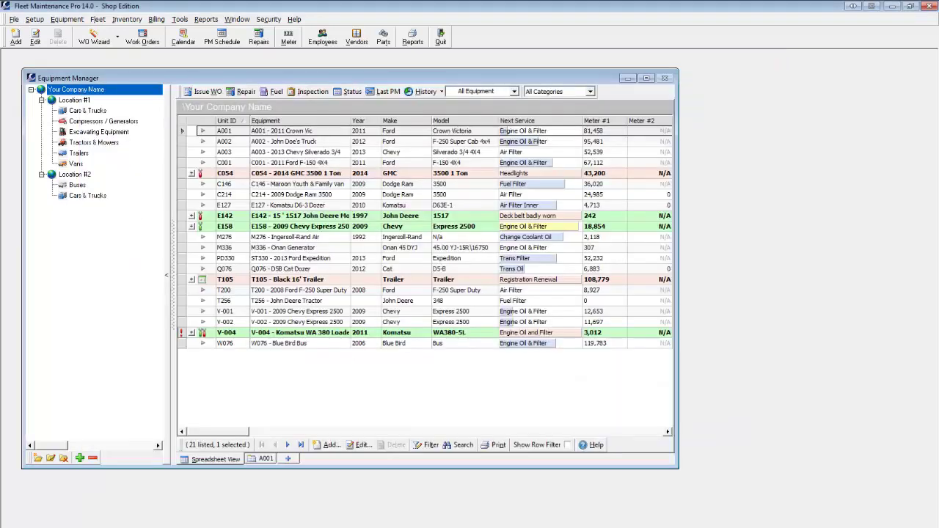